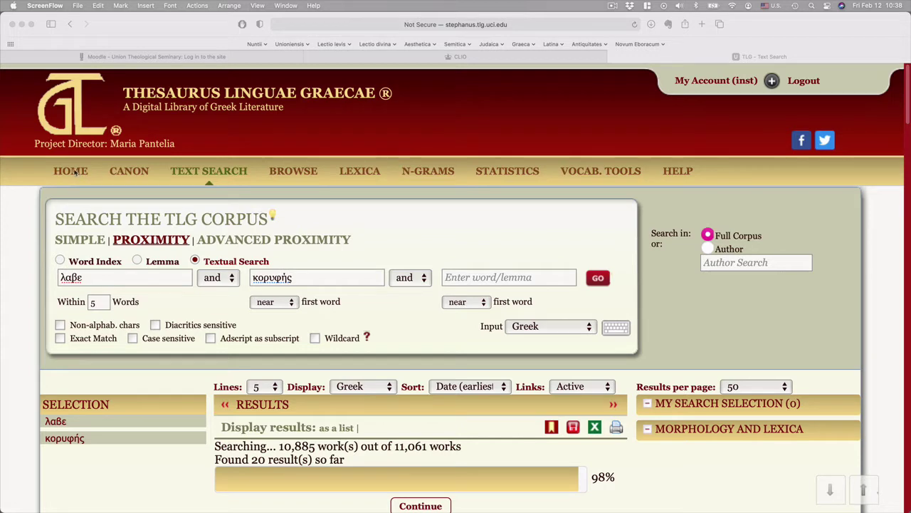
Open the full-corpus text search from the TLG home page and set it to a proximity Textual Search.
click(79, 177)
click(78, 171)
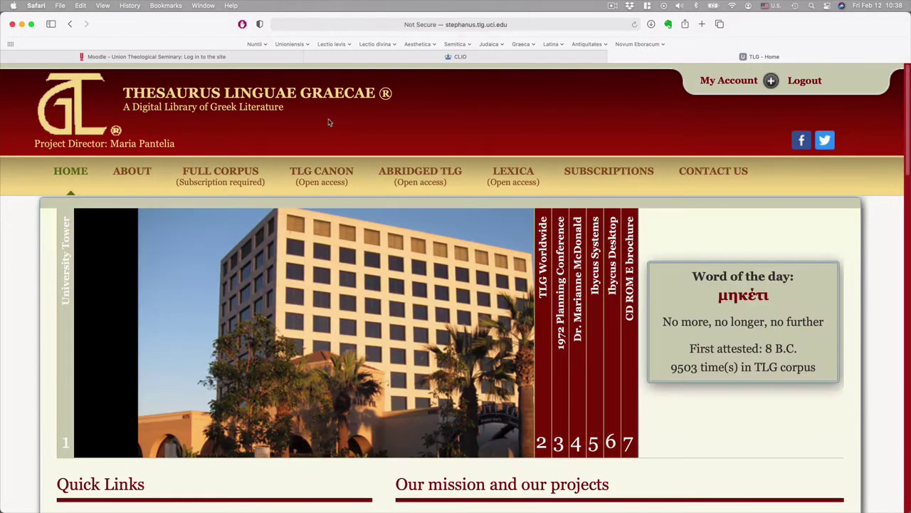
click(237, 172)
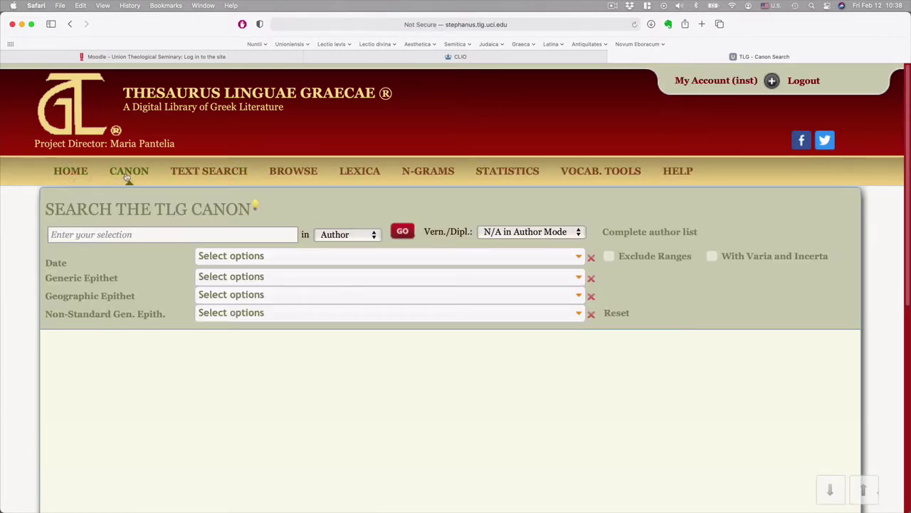
click(236, 174)
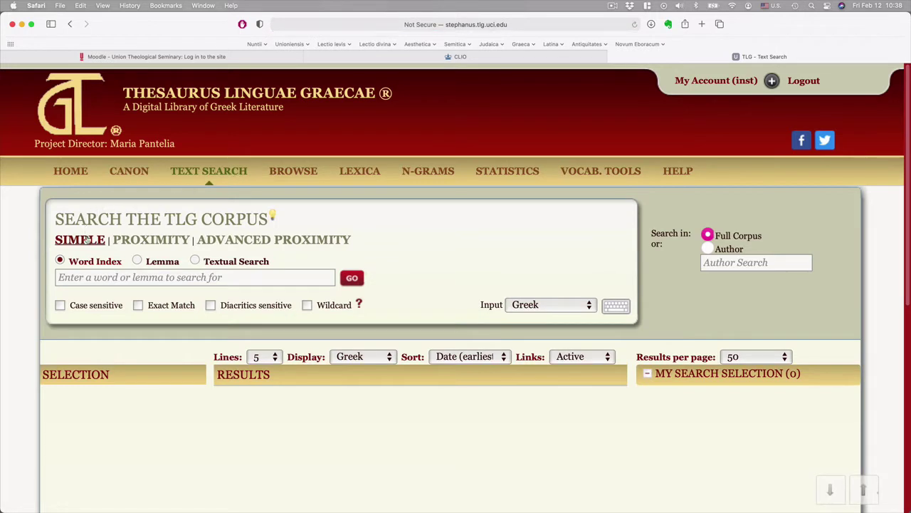
click(151, 240)
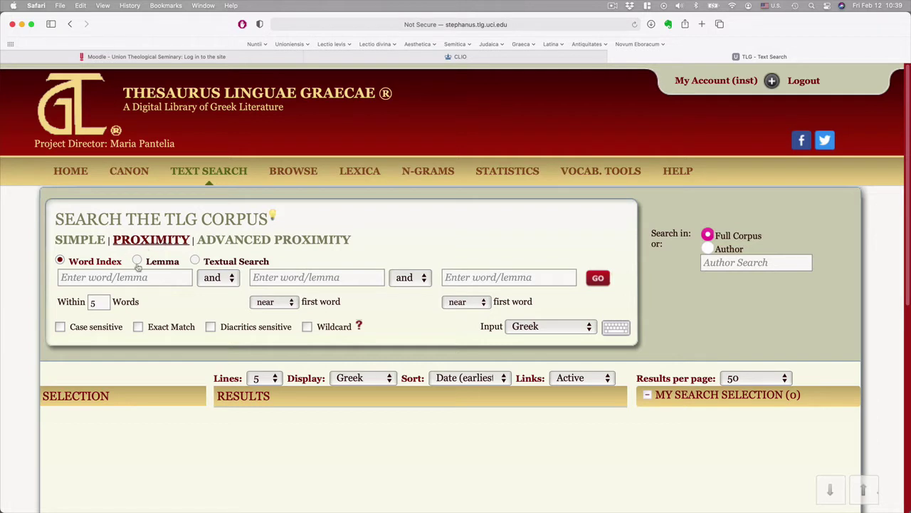
click(197, 261)
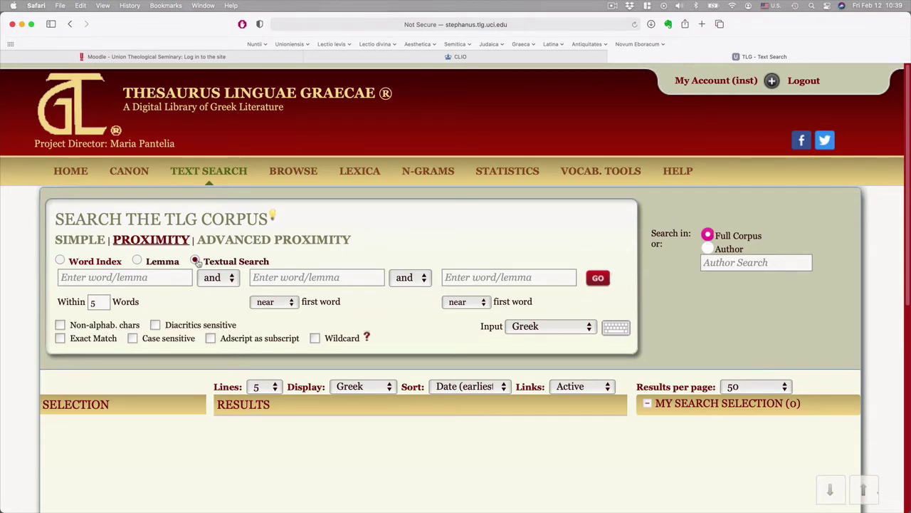
Run the proximity search with λαβε as the first word and κορυφῆς as the second word.
click(157, 277)
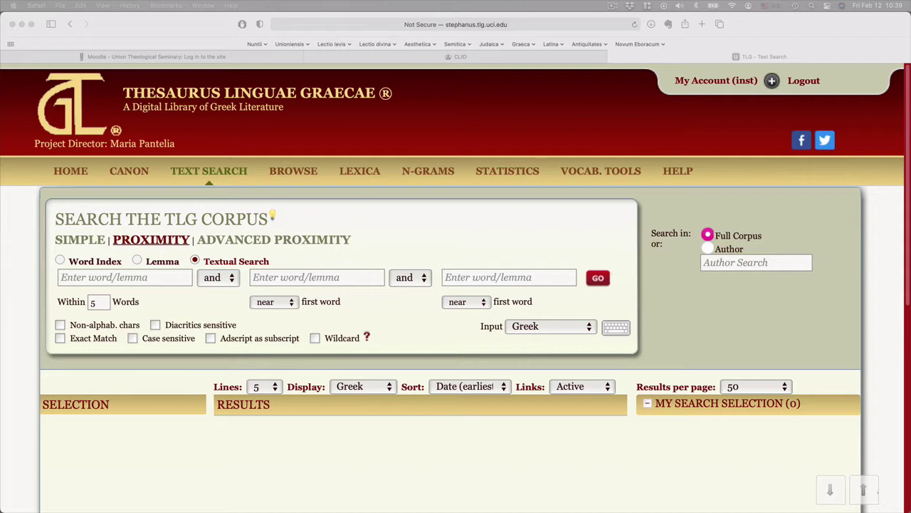
click(319, 278)
text(κορυφῆς)
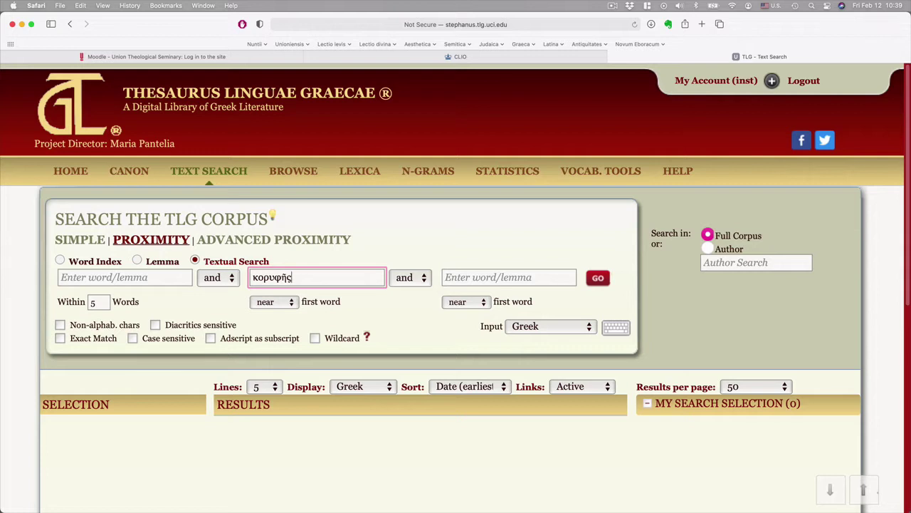
click(119, 276)
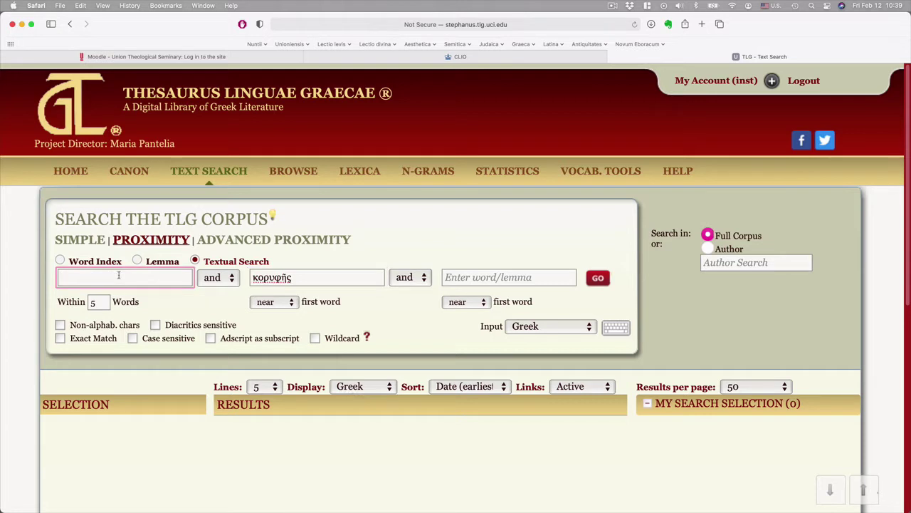
key(ctrl+space)
text(λαβ)
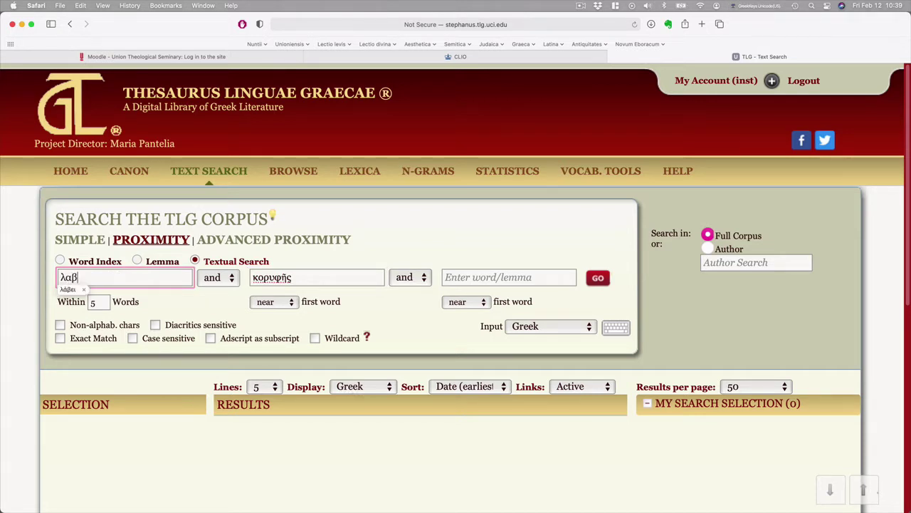
text(ε)
click(82, 290)
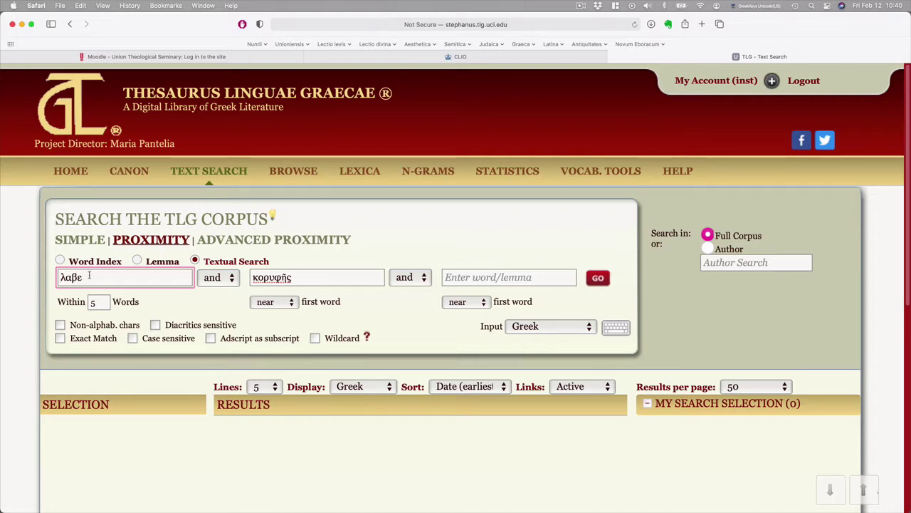
click(297, 276)
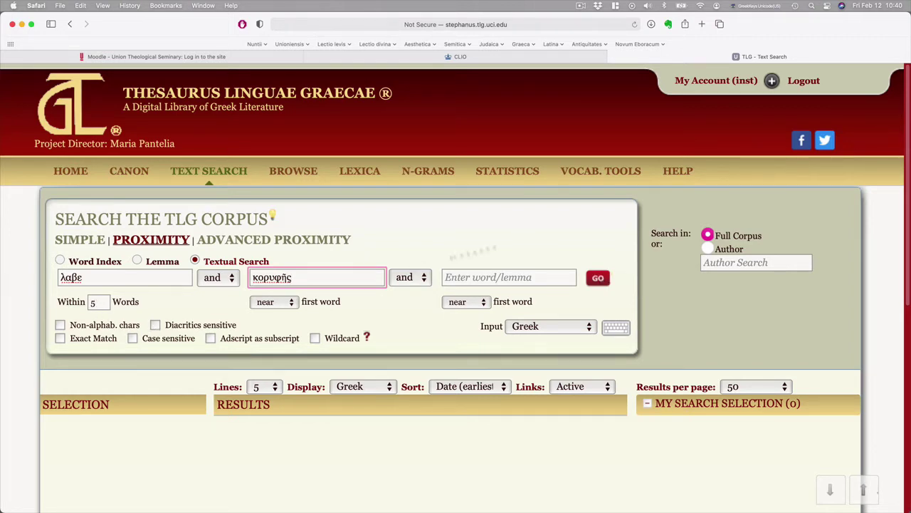
click(598, 277)
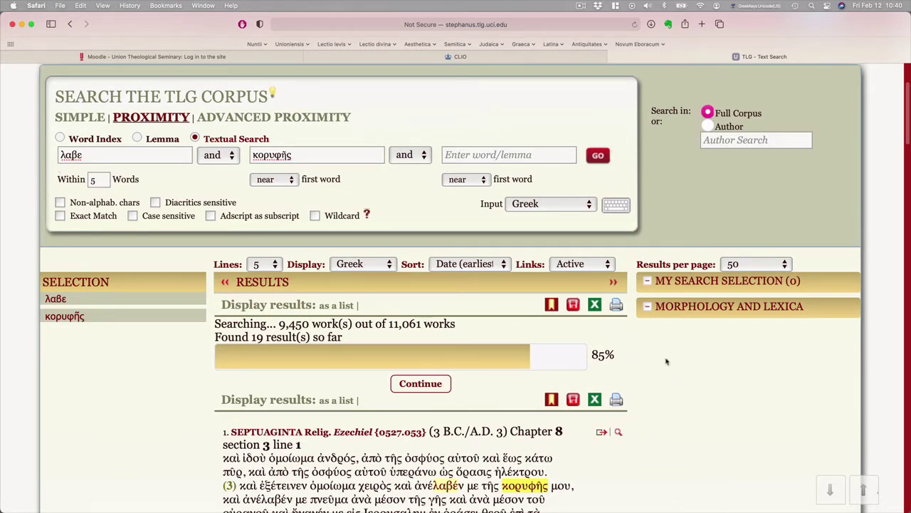
Examine the resulting passages for their authors, works, dates and the highlighted forms of λαβε and κορυφῆς.
scroll(666, 361, down, 3)
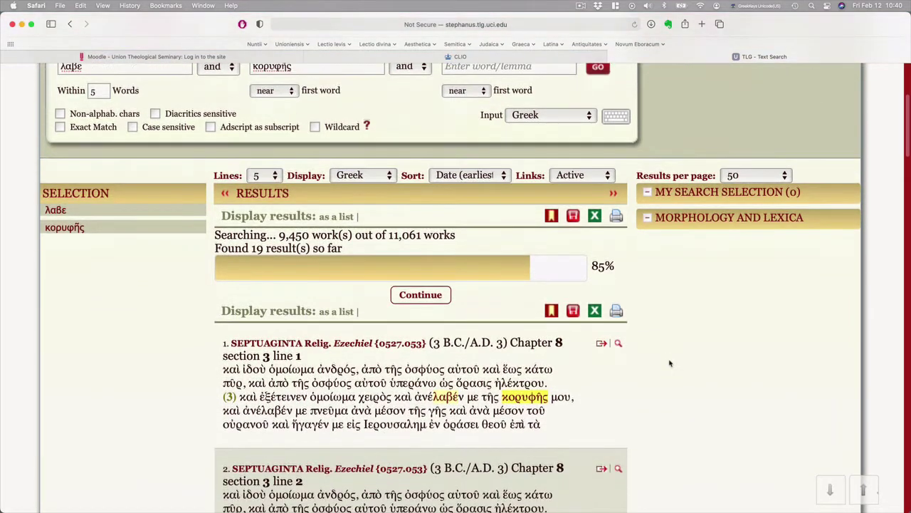
scroll(669, 363, down, 4)
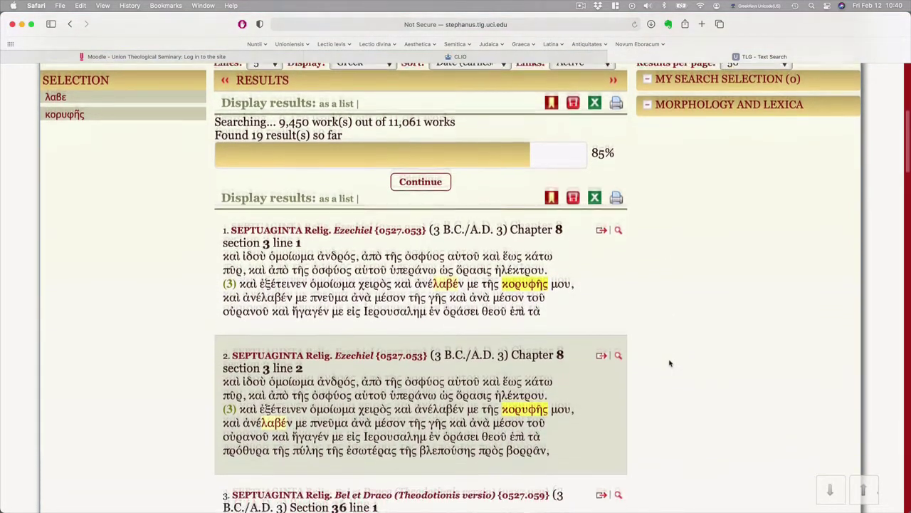
scroll(670, 363, down, 5)
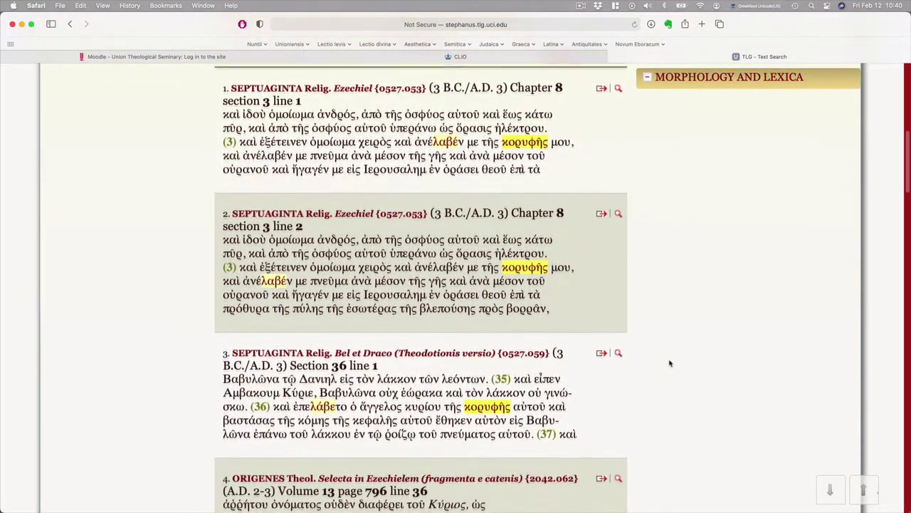
scroll(670, 363, down, 2)
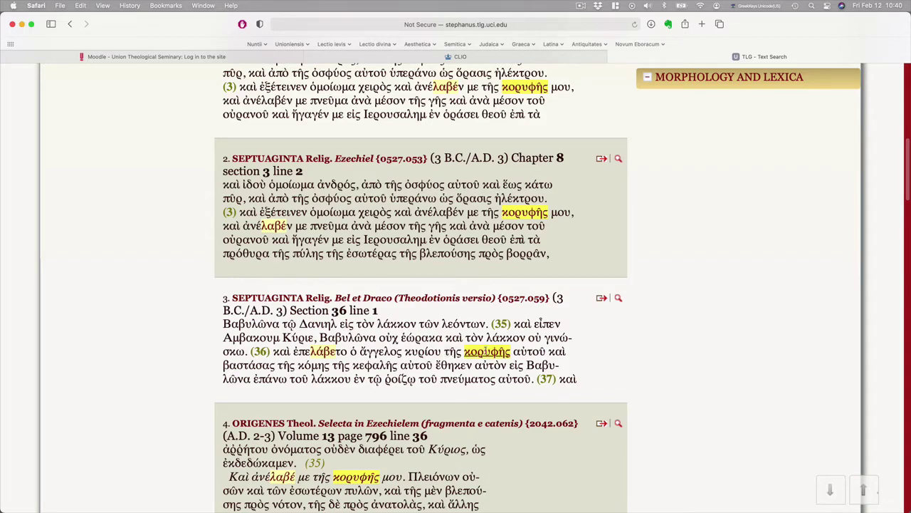
scroll(647, 287, up, 3)
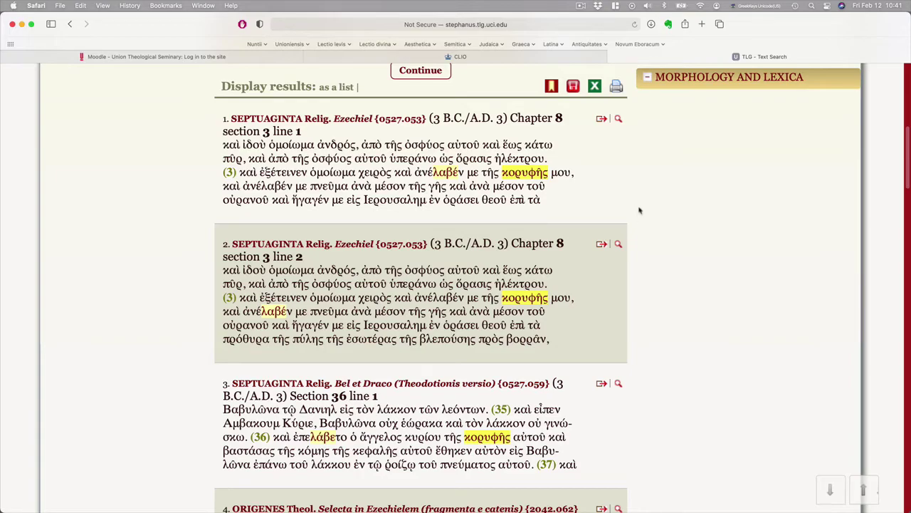
scroll(640, 210, down, 2)
scroll(640, 210, up, 1)
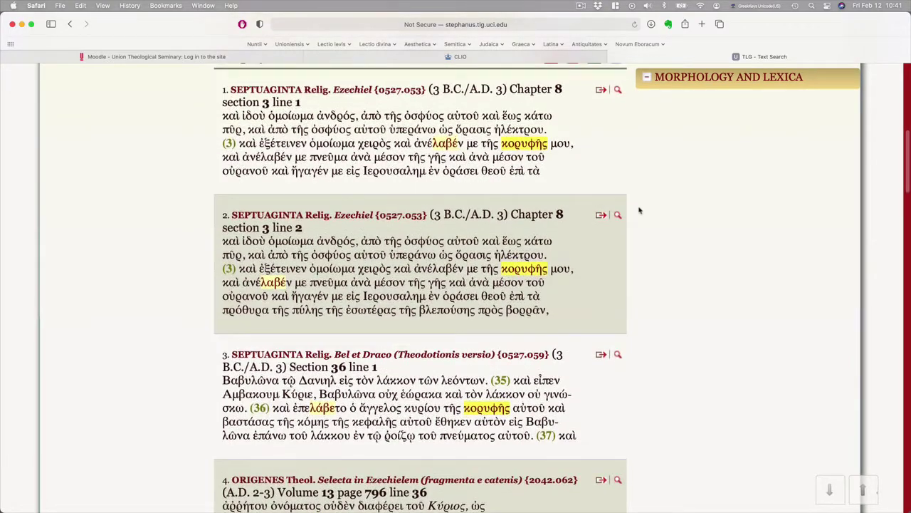
scroll(640, 210, down, 5)
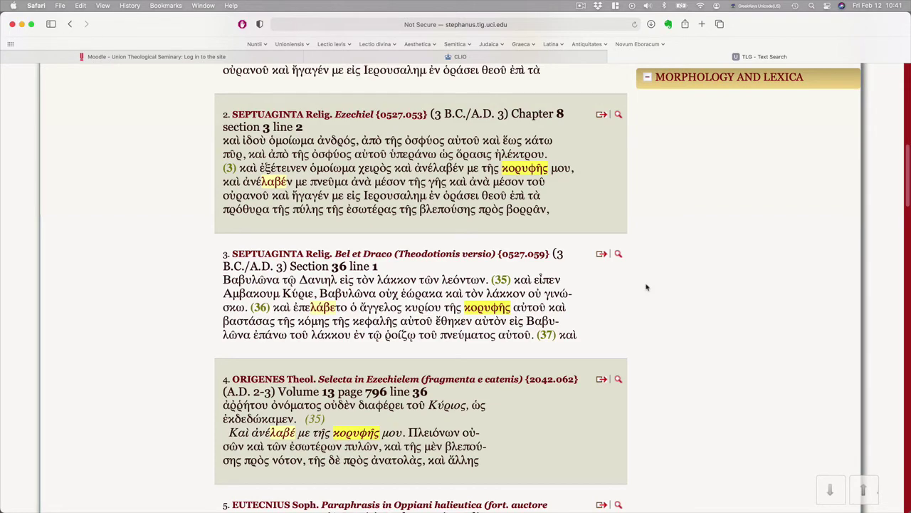
scroll(647, 287, down, 5)
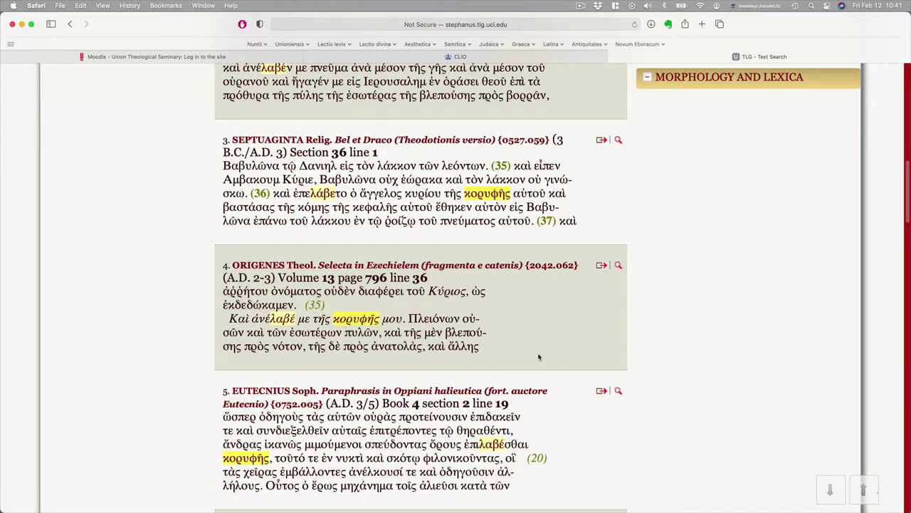
scroll(665, 304, down, 5)
scroll(665, 304, down, 3)
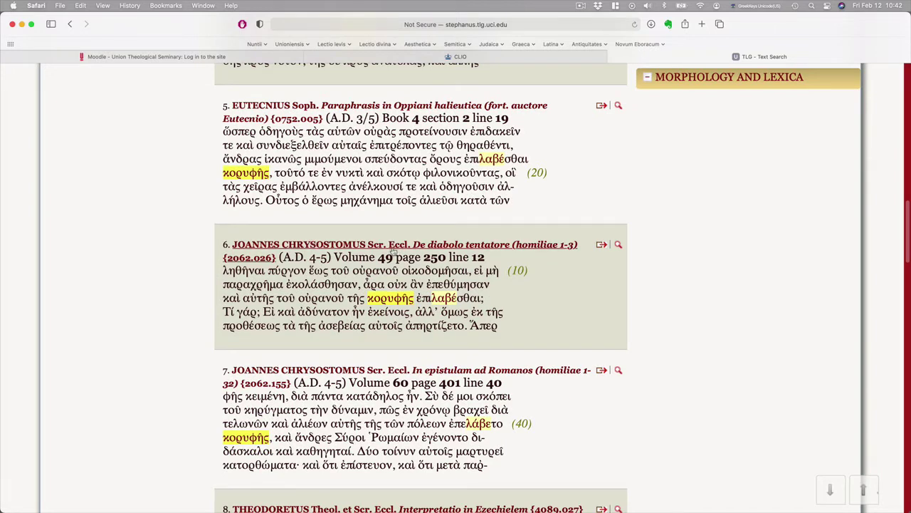
scroll(667, 273, down, 2)
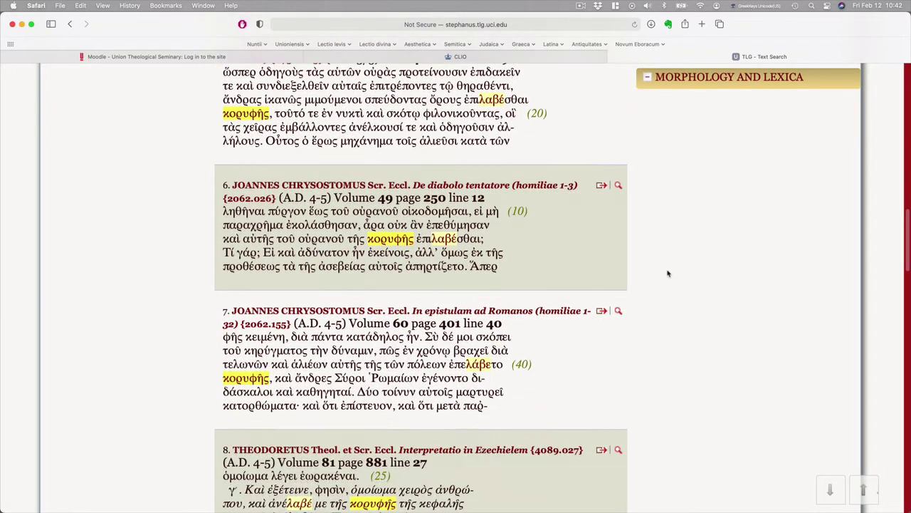
scroll(668, 273, down, 1)
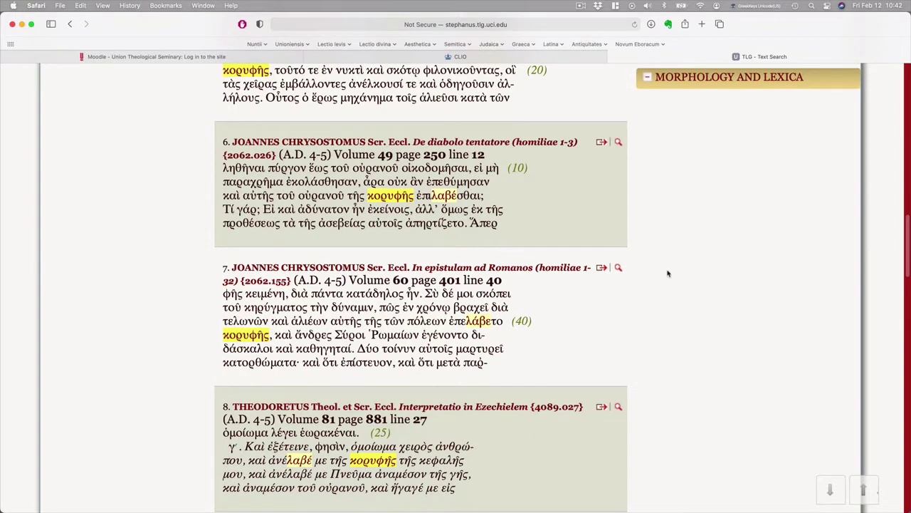
scroll(651, 280, down, 1)
scroll(651, 281, up, 2)
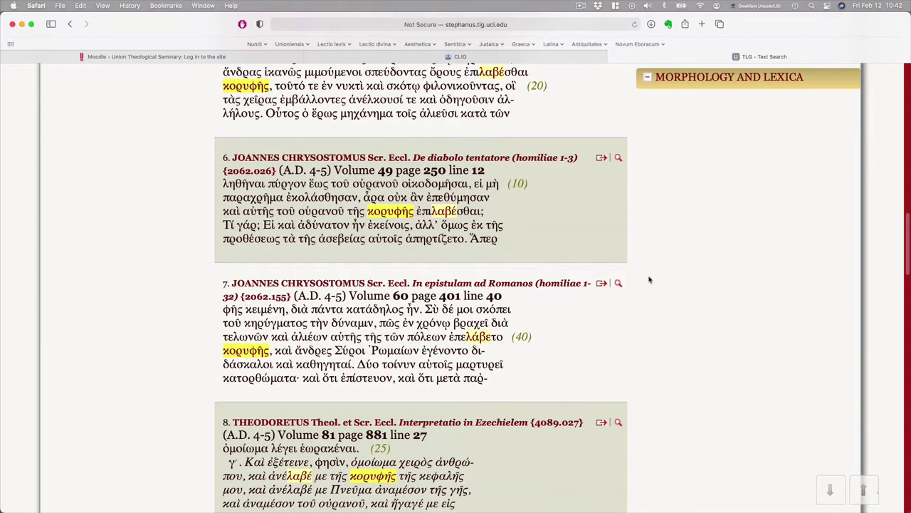
Switch the proximity search to Lemma and choose ἄριστον, -ου, τό as the first lemma.
scroll(650, 279, up, 20)
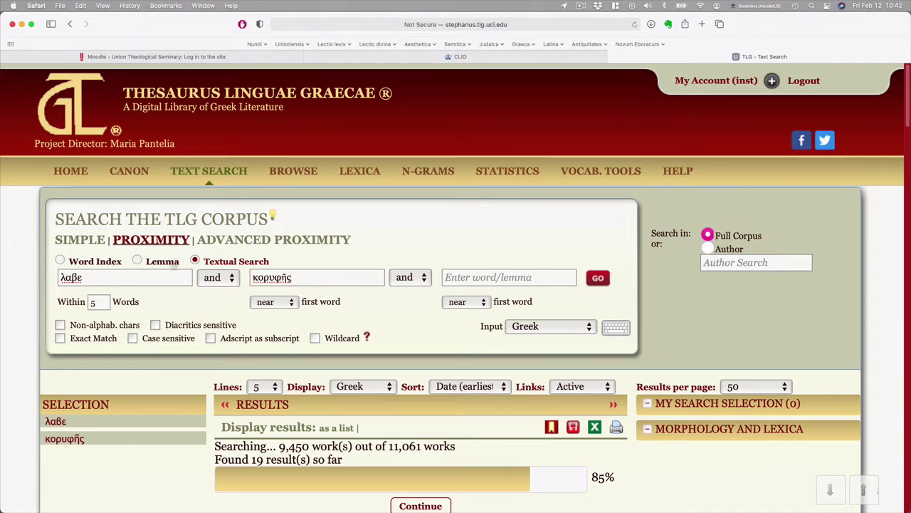
click(138, 262)
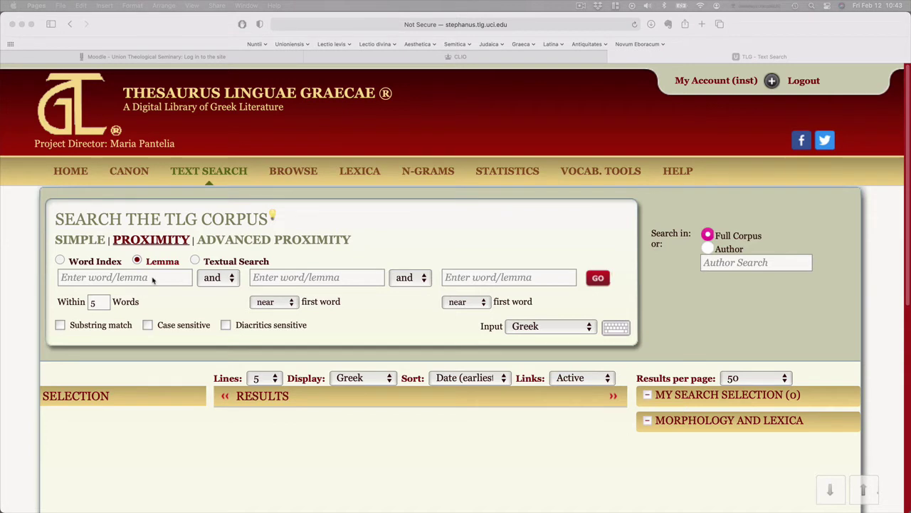
click(154, 280)
click(144, 278)
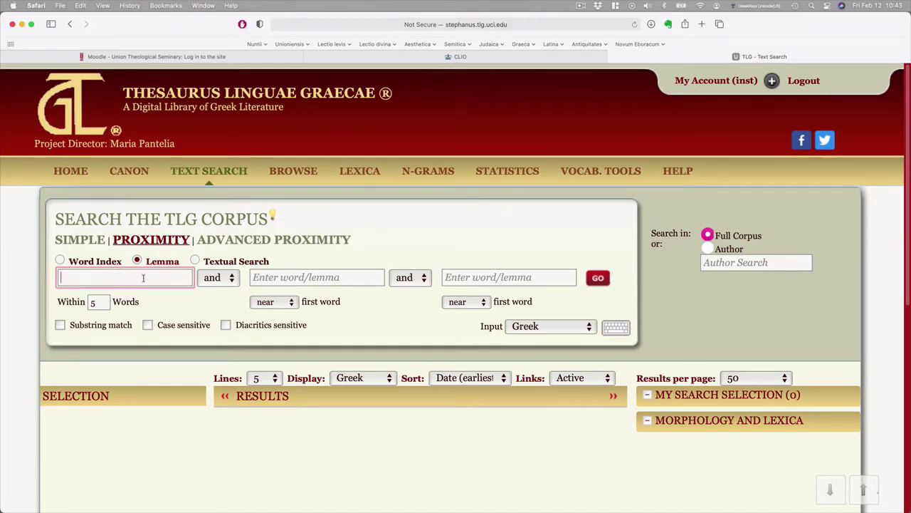
text(ἄριστον)
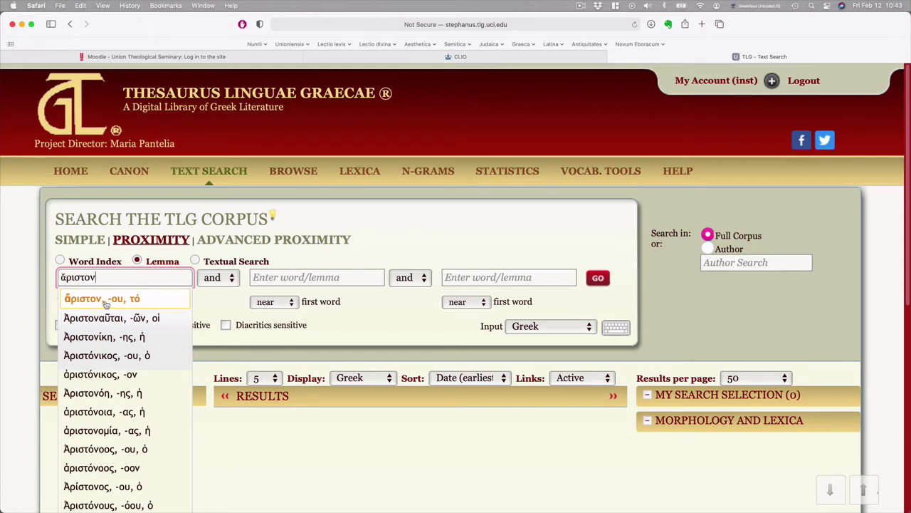
click(106, 300)
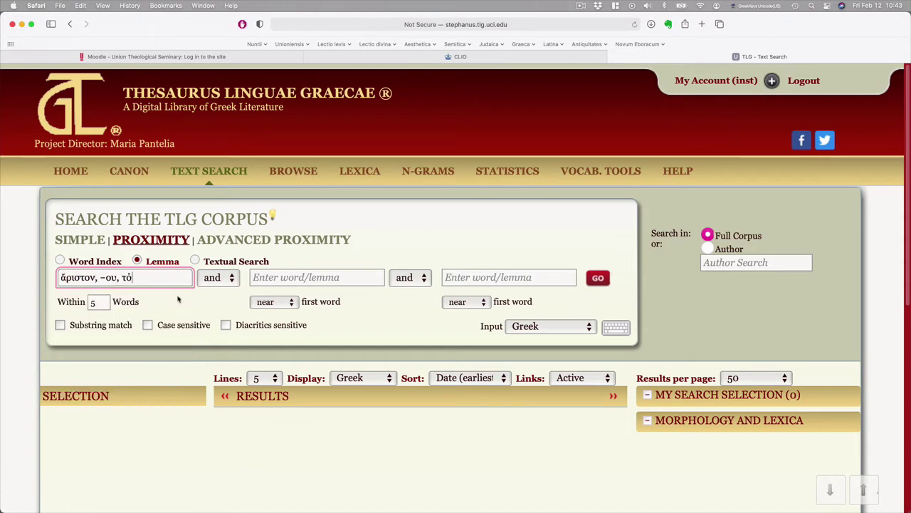
Choose Δανιήλ, ὁ as the second lemma of the proximity search.
click(278, 280)
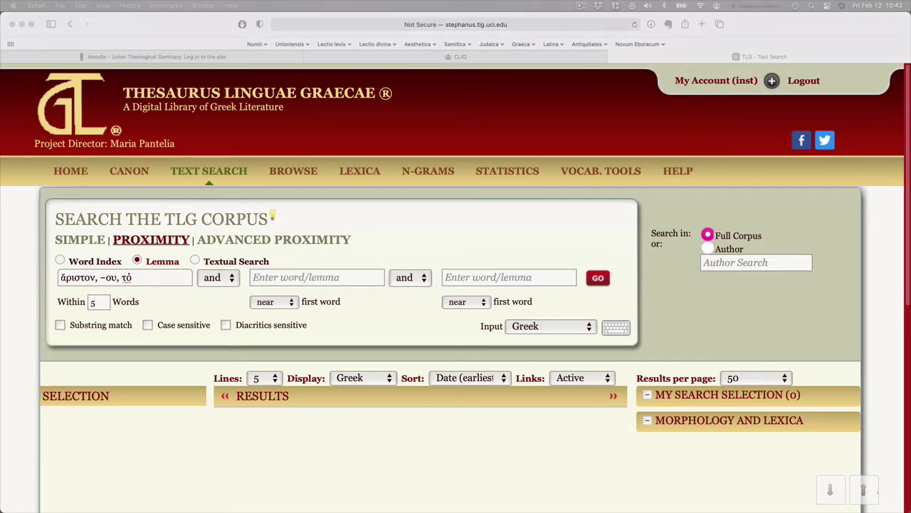
click(297, 279)
text(Δανιήλ)
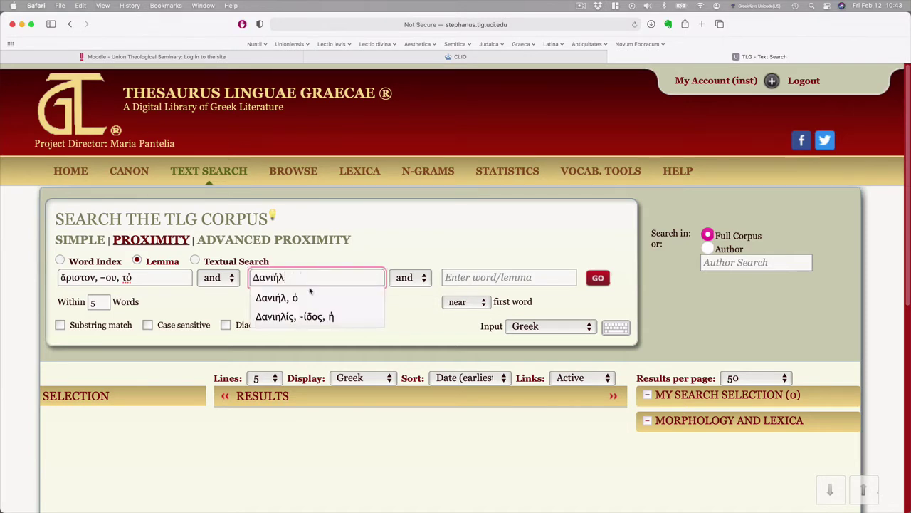
click(286, 300)
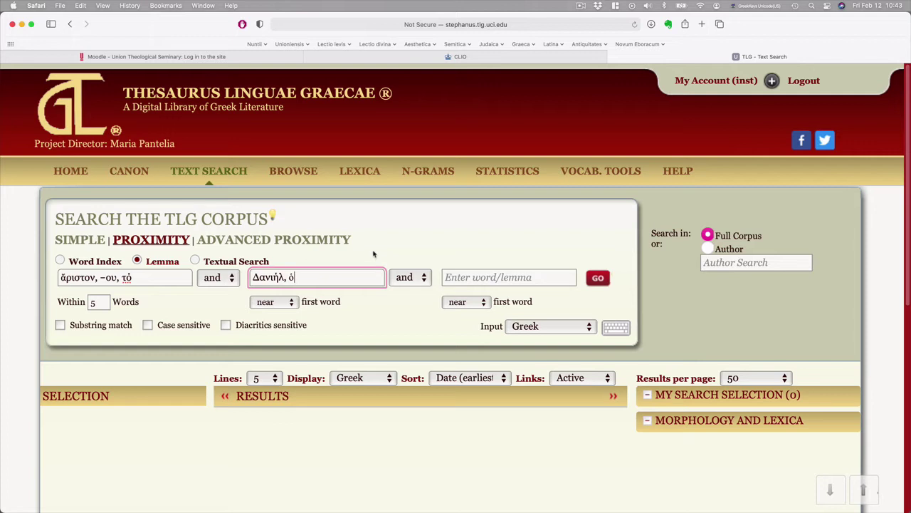
Choose θεριστής, -οῦ, ὁ as the third lemma of the proximity search.
click(470, 276)
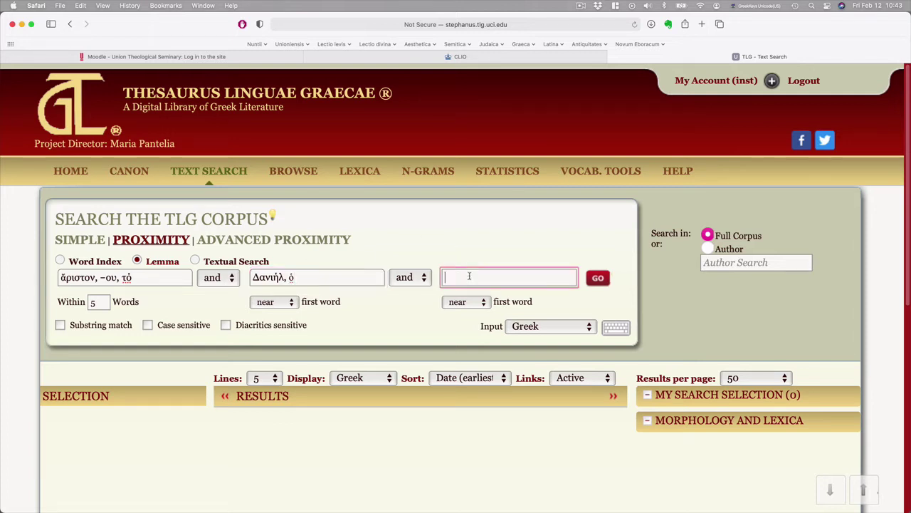
key(super+Tab)
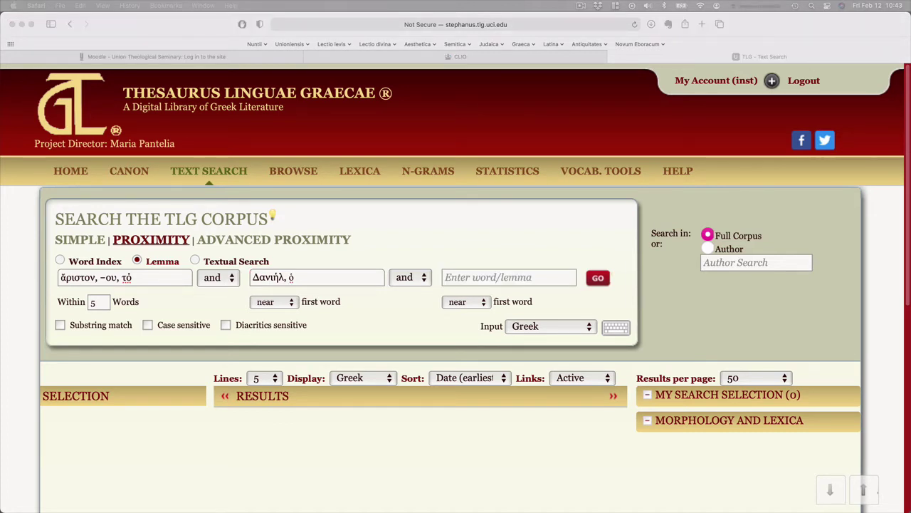
click(485, 279)
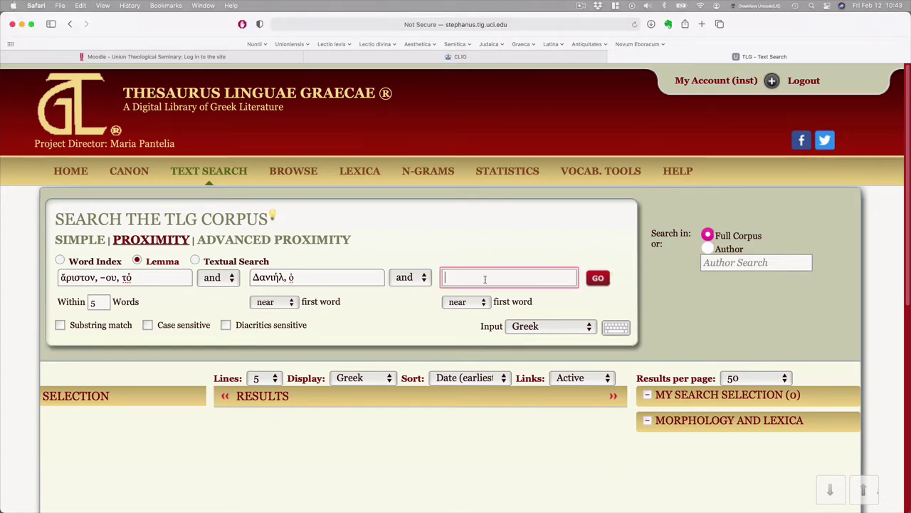
text(θεριστής)
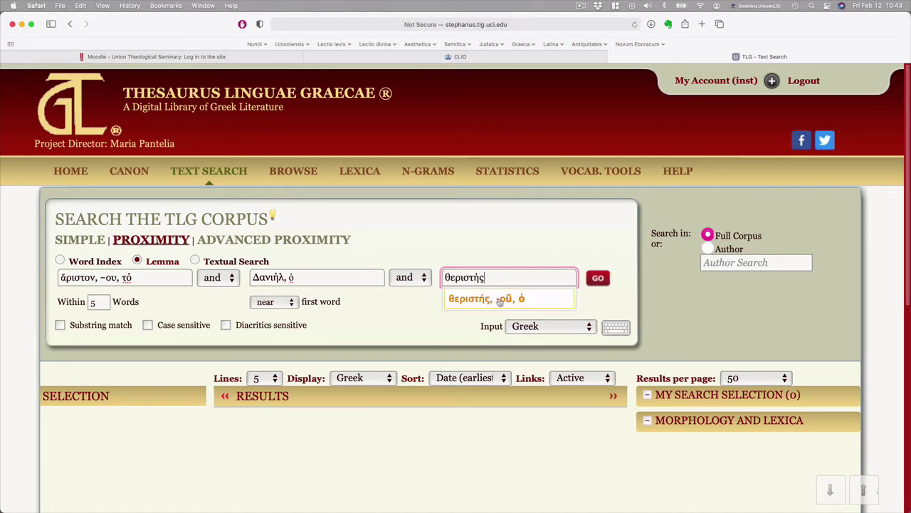
click(499, 302)
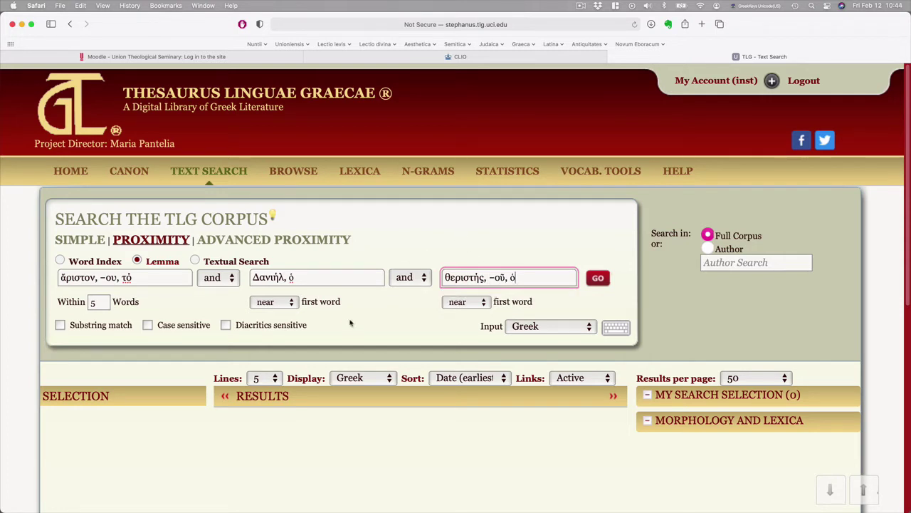
Set the proximity distance to within 20 words and run the three-lemma search.
click(99, 303)
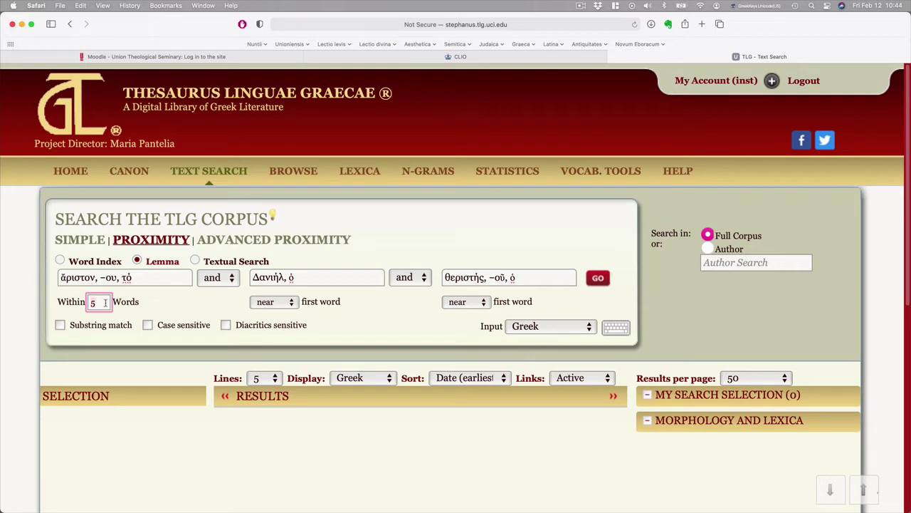
key(BackSpace)
text(20)
click(163, 304)
click(599, 278)
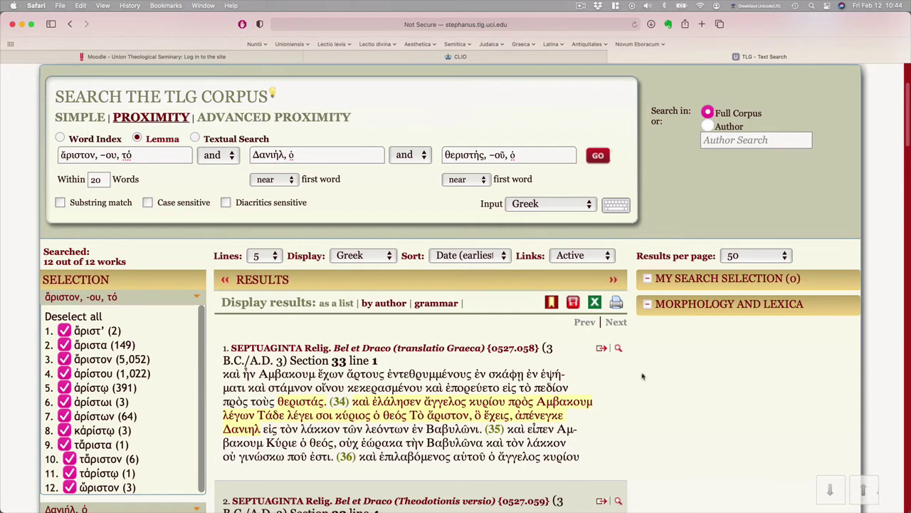
Examine the resulting passages for their authors, works, dates and the highlighted forms of ἄριστον, Δανιήλ and θεριστής.
scroll(643, 375, down, 1)
scroll(643, 376, down, 1)
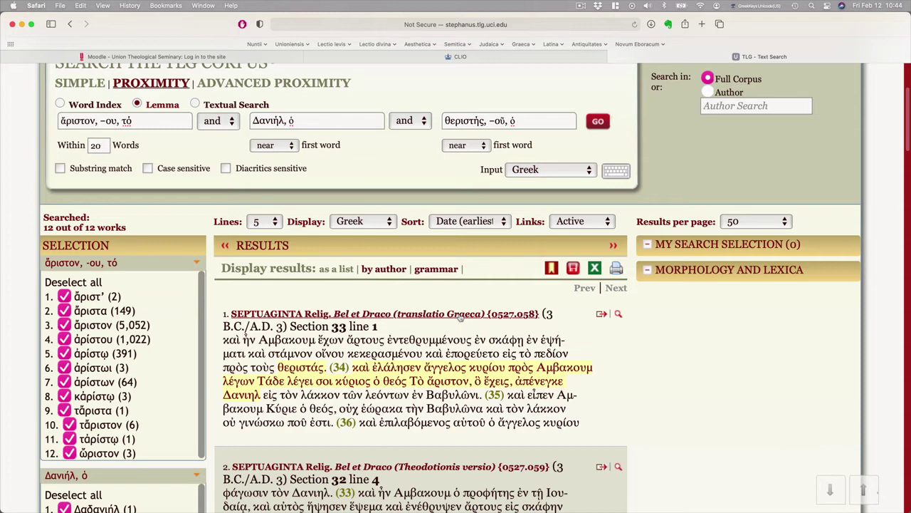
scroll(660, 340, down, 5)
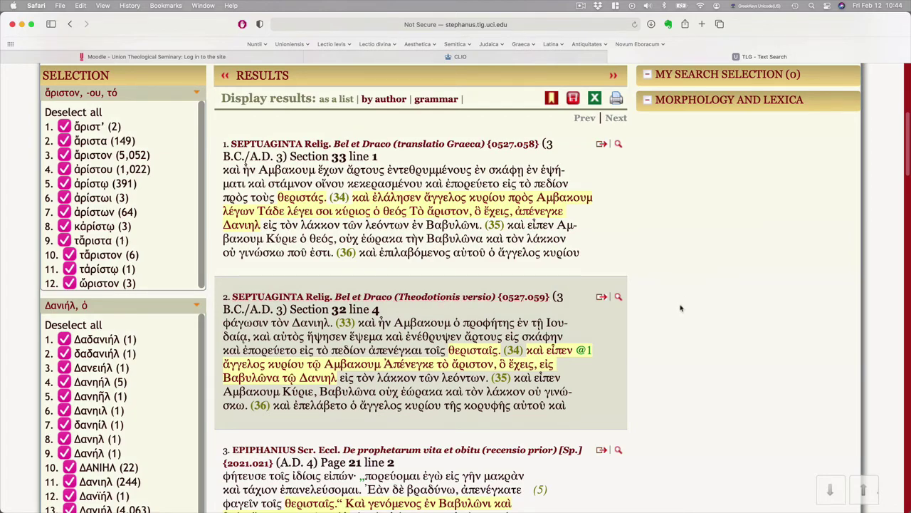
scroll(680, 308, down, 4)
scroll(681, 309, down, 6)
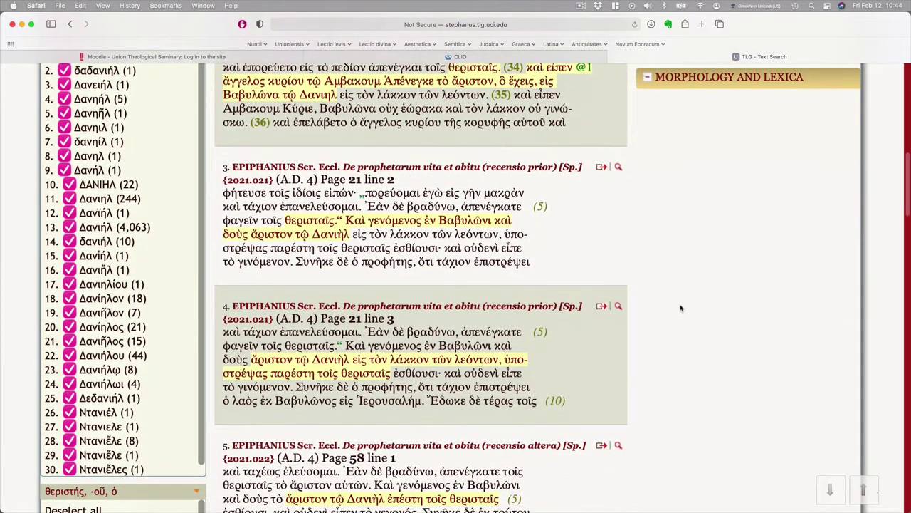
scroll(681, 308, down, 1)
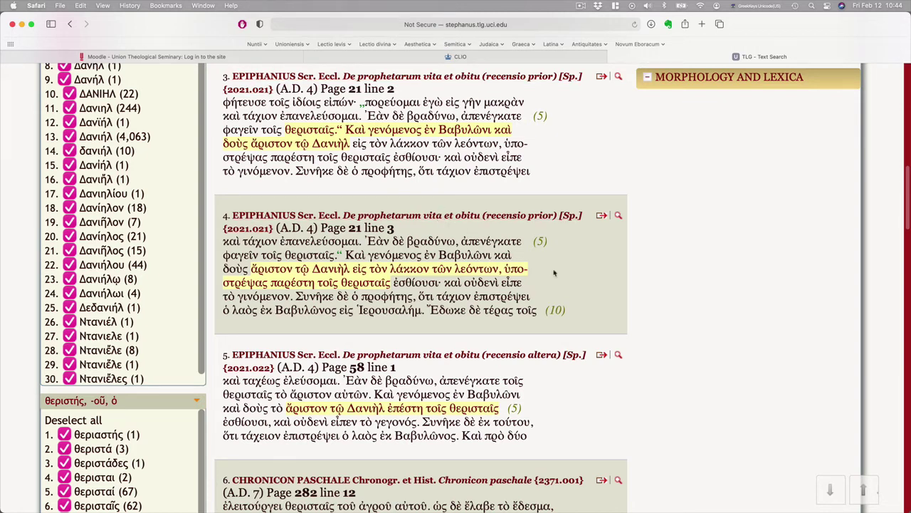
scroll(547, 262, up, 1)
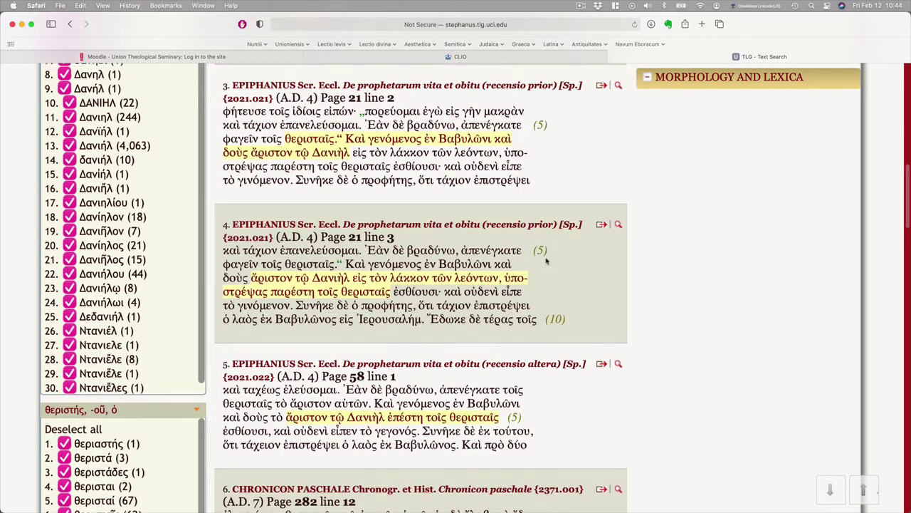
scroll(545, 258, up, 3)
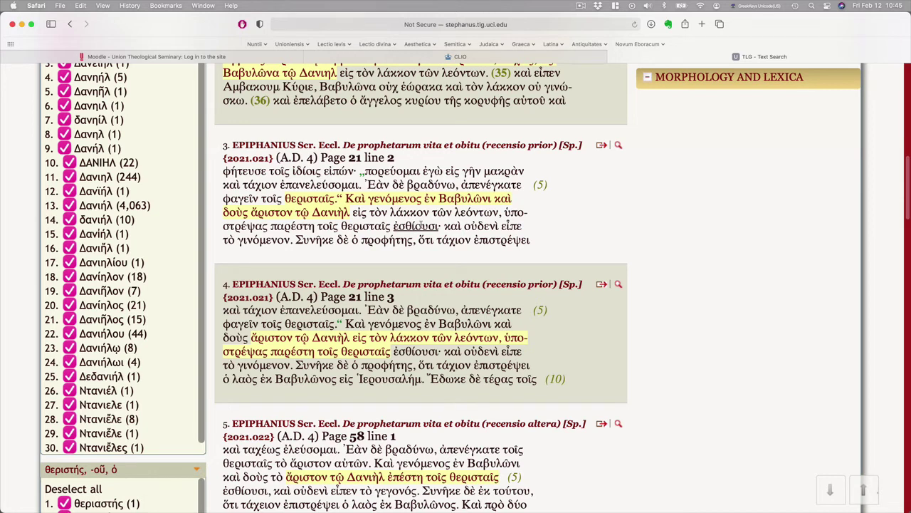
View the Epiphanius De prophetarum vita et obitu passage at page 21 line 2 in its full text, and return to the search form.
click(602, 146)
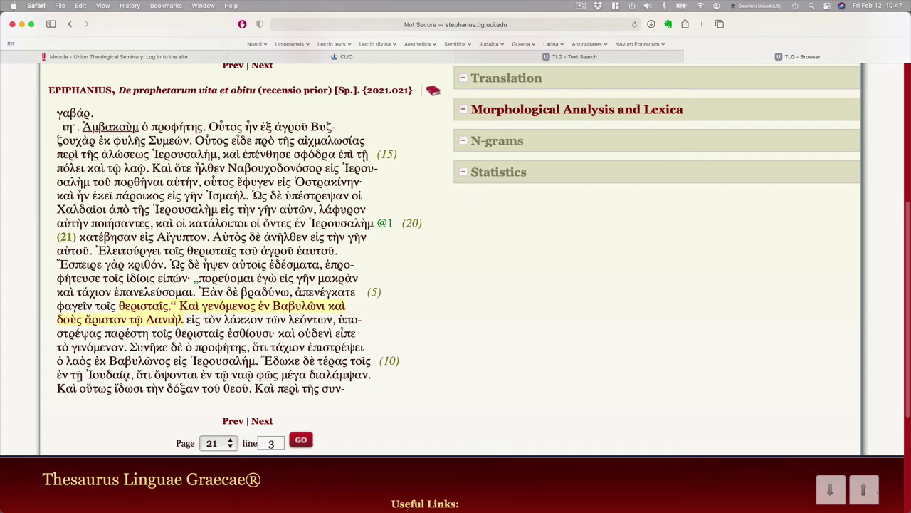
scroll(335, 196, up, 4)
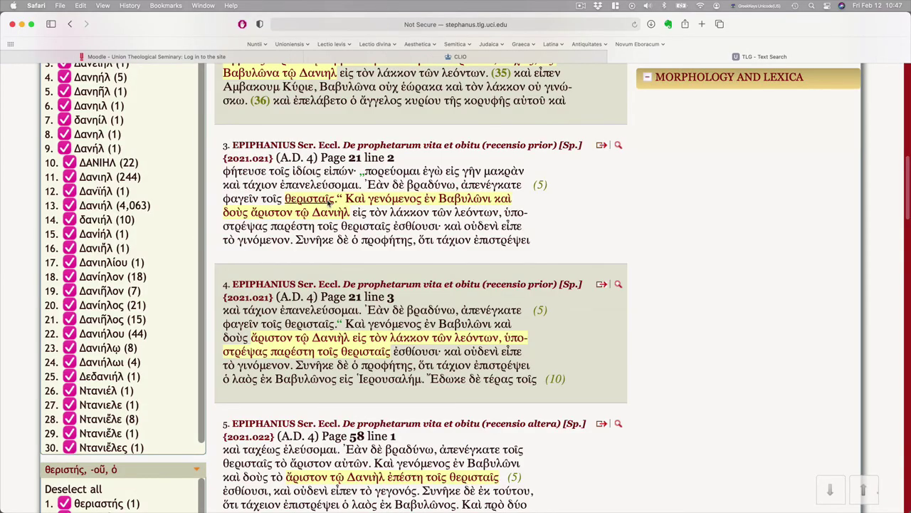
scroll(331, 201, up, 10)
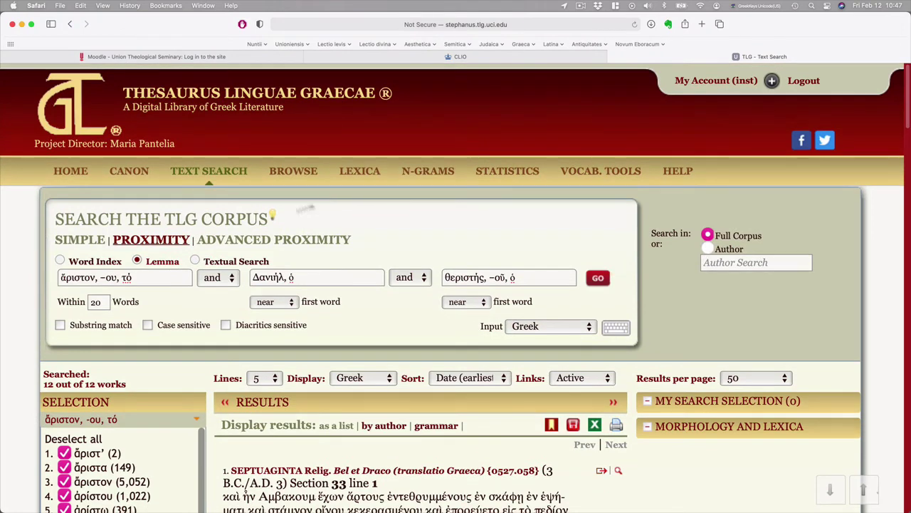